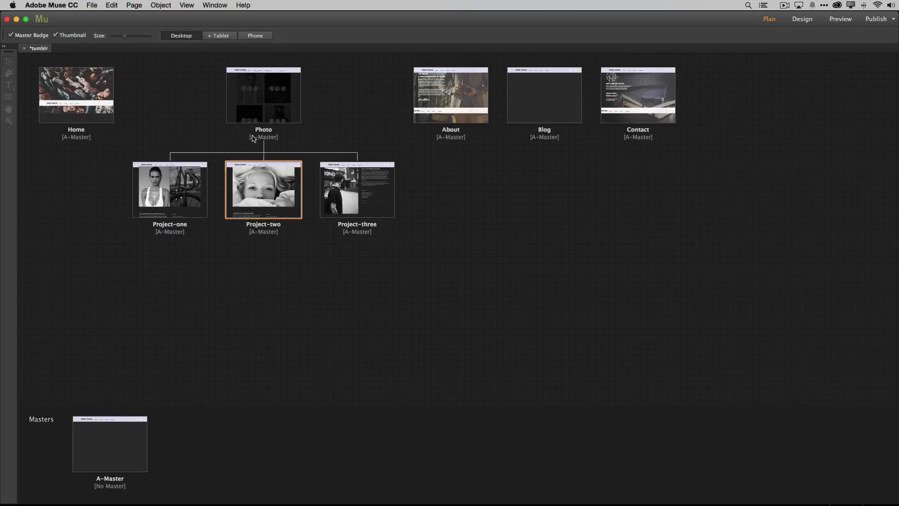
Step: Look over the site plan: Home, Photo with three subpages, About, an empty Blog, and Contact, all on A-Master
{"action": "mouse_move", "coordinate": [554, 106]}
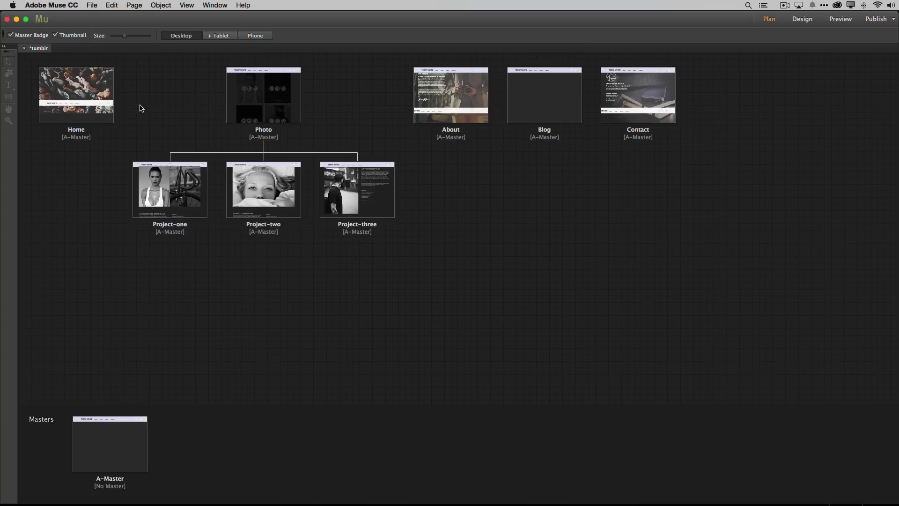
Step: In A-Master, confirm the BLOG menu item links to Blog, then open the Blog page
{"action": "double_click", "coordinate": [108, 440]}
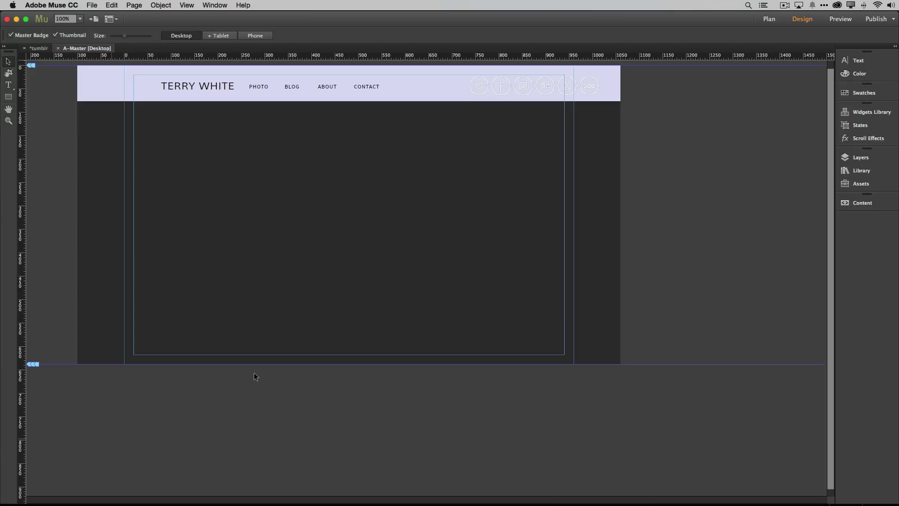
{"action": "left_click", "coordinate": [298, 89]}
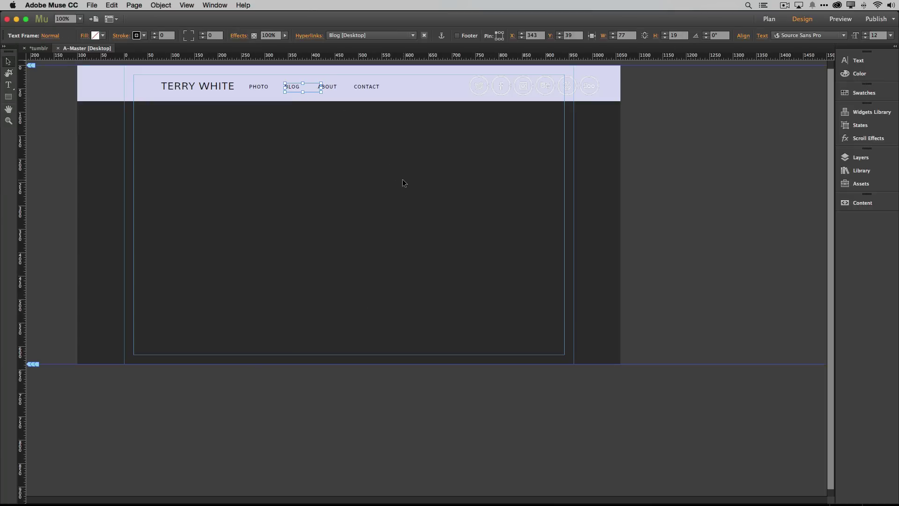
{"action": "left_click", "coordinate": [360, 38]}
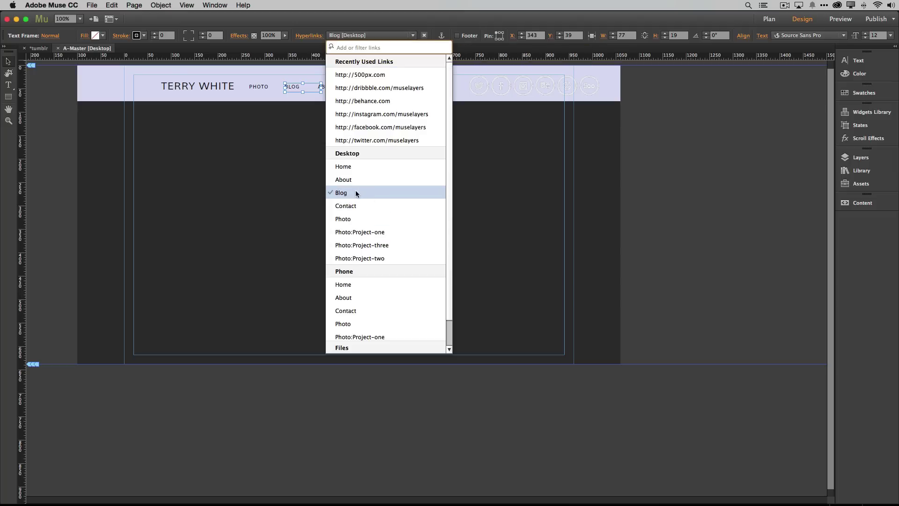
{"action": "left_click", "coordinate": [485, 188]}
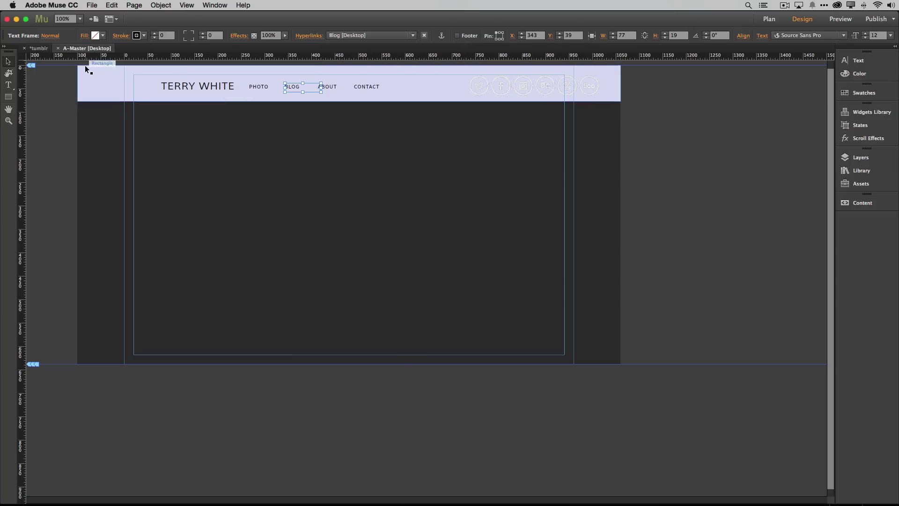
{"action": "left_click", "coordinate": [57, 48]}
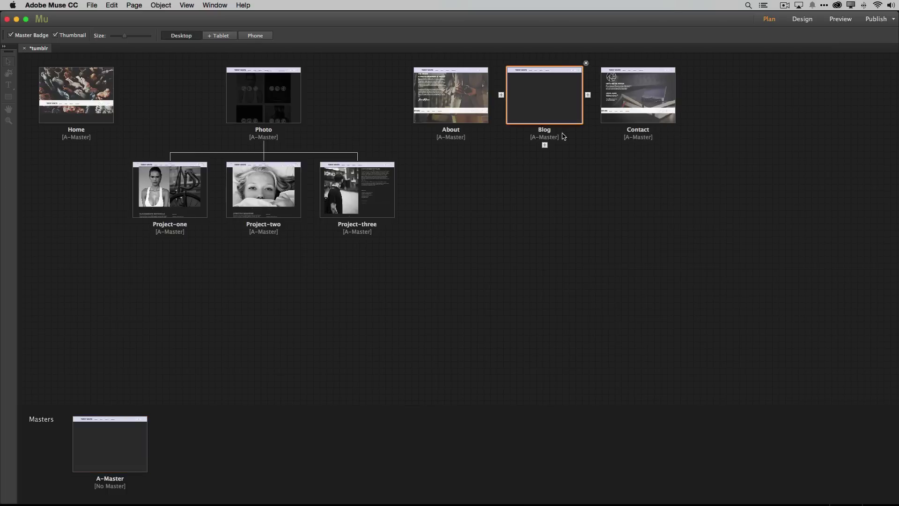
{"action": "double_click", "coordinate": [546, 109]}
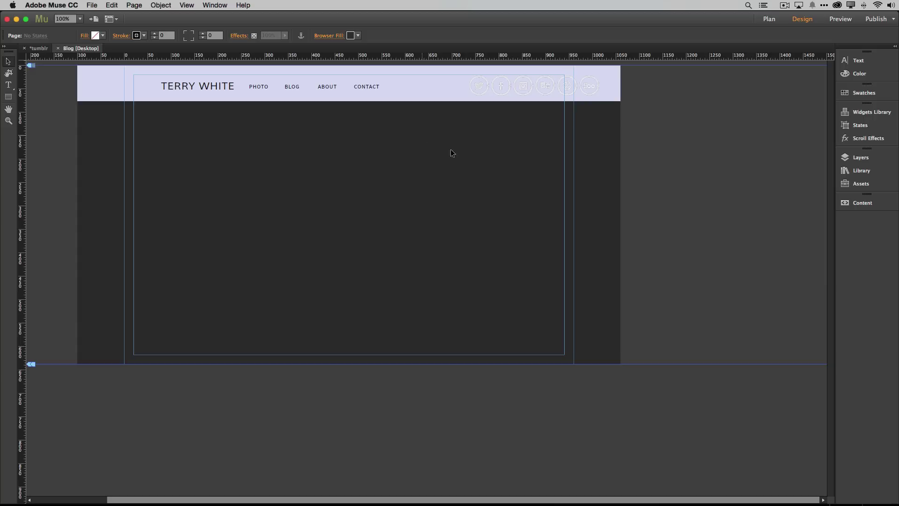
Step: Rename Layer 1 to Nav in the Layers panel
{"action": "left_click", "coordinate": [860, 158]}
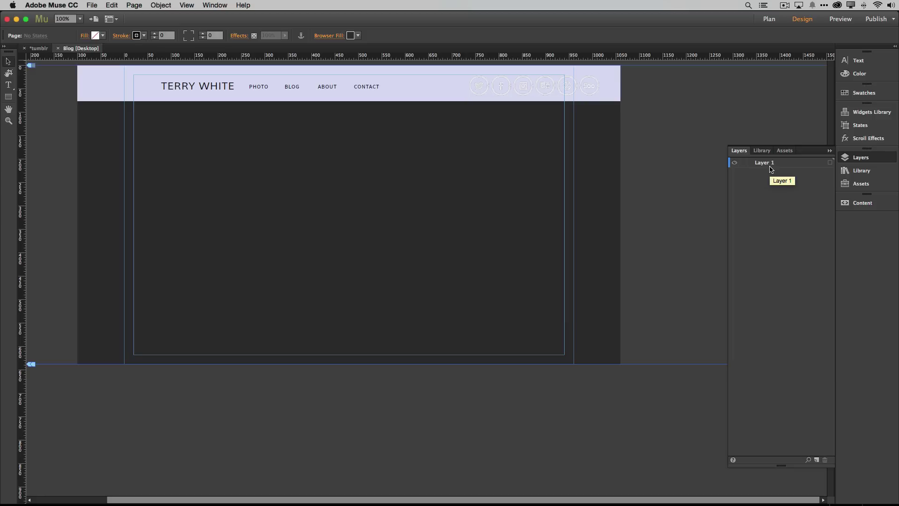
{"action": "double_click", "coordinate": [770, 163]}
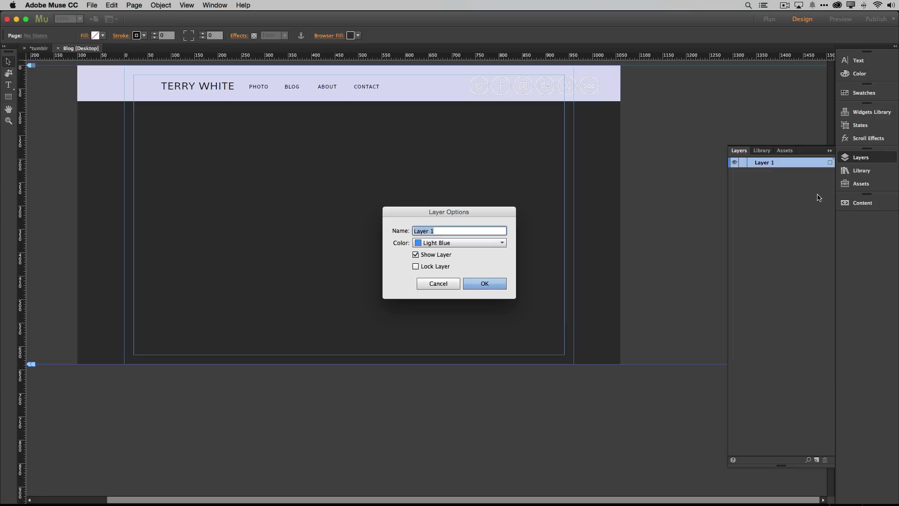
{"action": "type", "text": "Nav"}
{"action": "key", "text": "Return"}
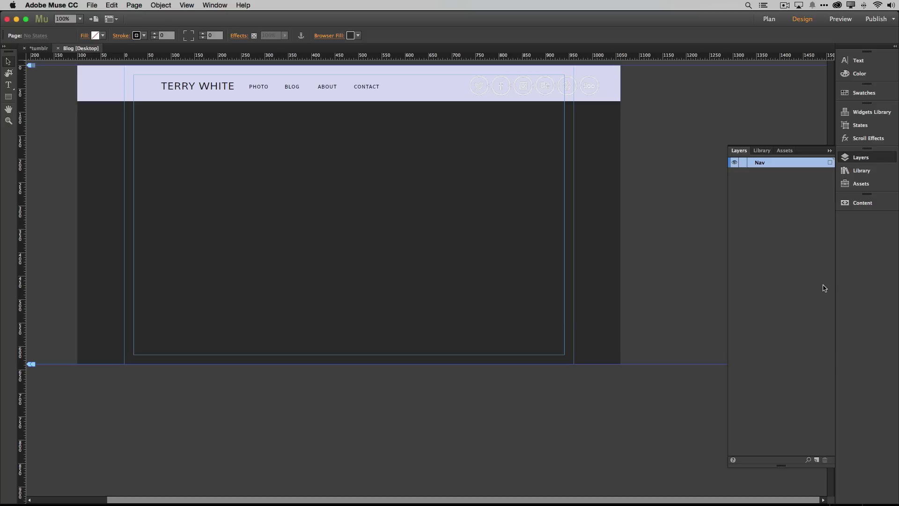
Step: Add a layer named Blog and place it below Nav
{"action": "left_click", "coordinate": [816, 459]}
{"action": "double_click", "coordinate": [774, 162]}
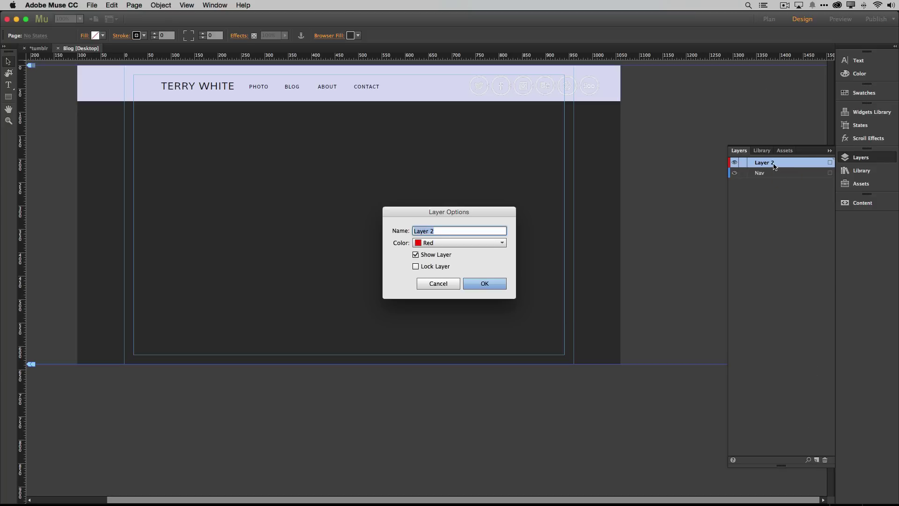
{"action": "type", "text": "Blog"}
{"action": "key", "text": "Return"}
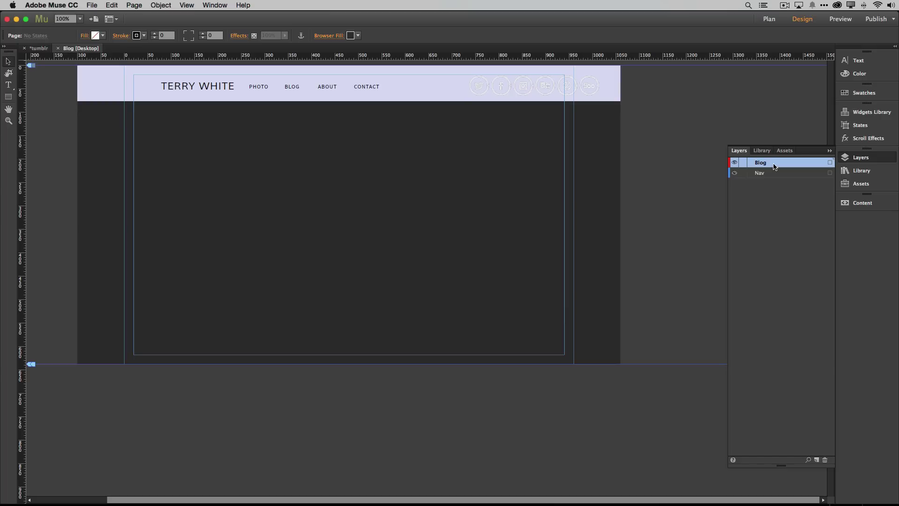
{"action": "left_click_drag", "start_coordinate": [774, 167], "coordinate": [773, 179]}
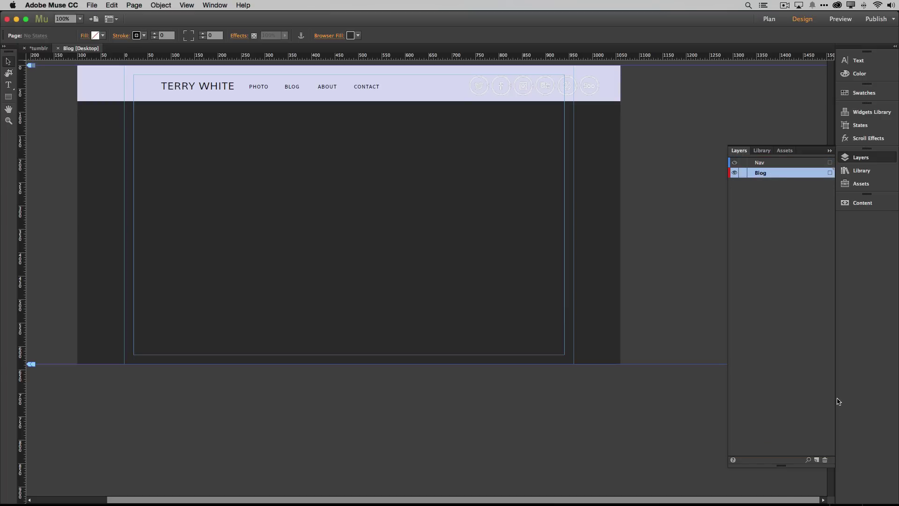
Step: Add a Slideshow layer below Blog, then make Blog the active layer
{"action": "left_click", "coordinate": [817, 460]}
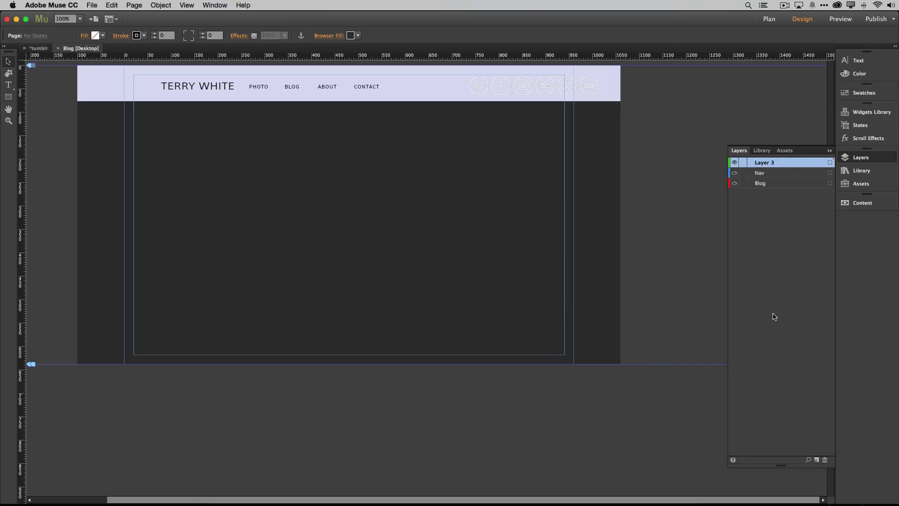
{"action": "double_click", "coordinate": [772, 167]}
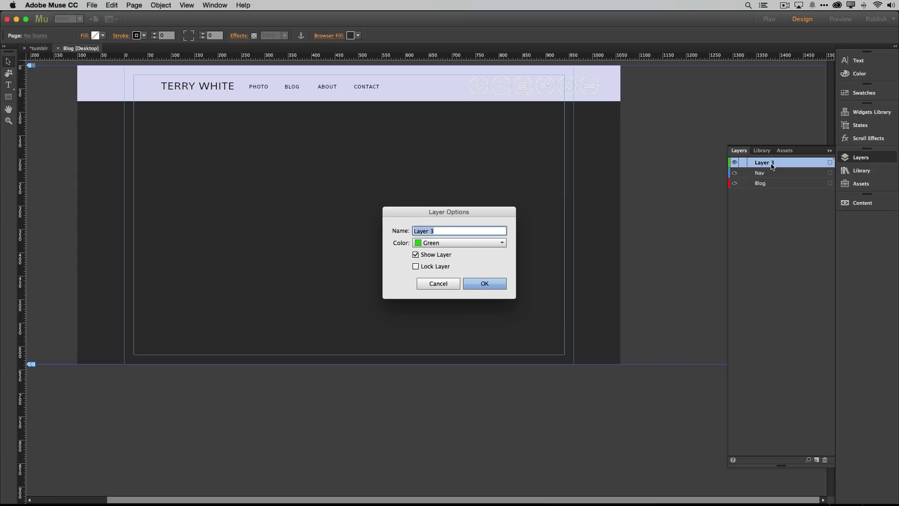
{"action": "type", "text": "Slideshow"}
{"action": "key", "text": "Return"}
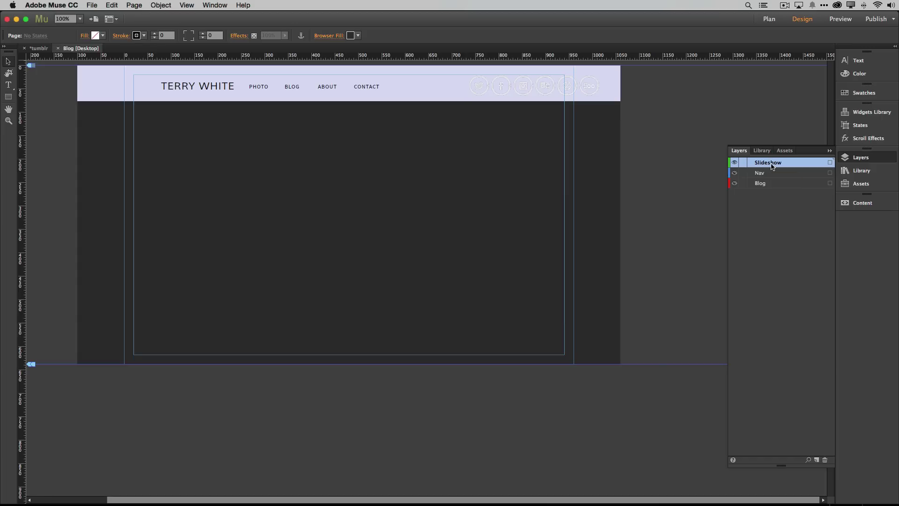
{"action": "left_click_drag", "start_coordinate": [772, 169], "coordinate": [771, 197]}
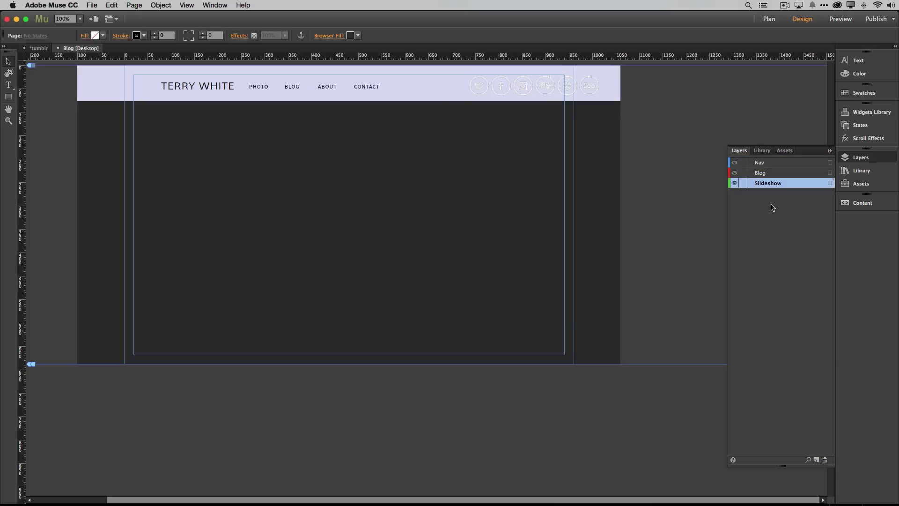
{"action": "left_click", "coordinate": [762, 171]}
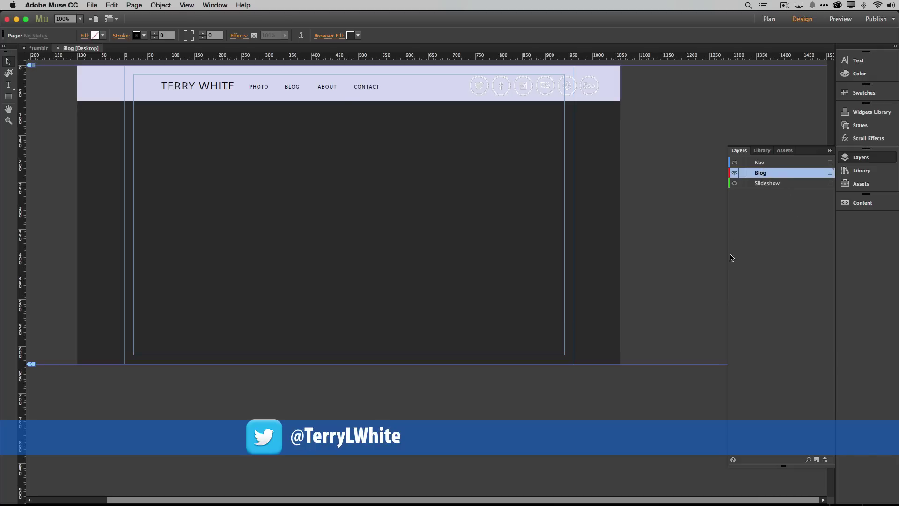
Step: Insert a custom HTML element and clear the placeholder code
{"action": "left_click", "coordinate": [161, 6]}
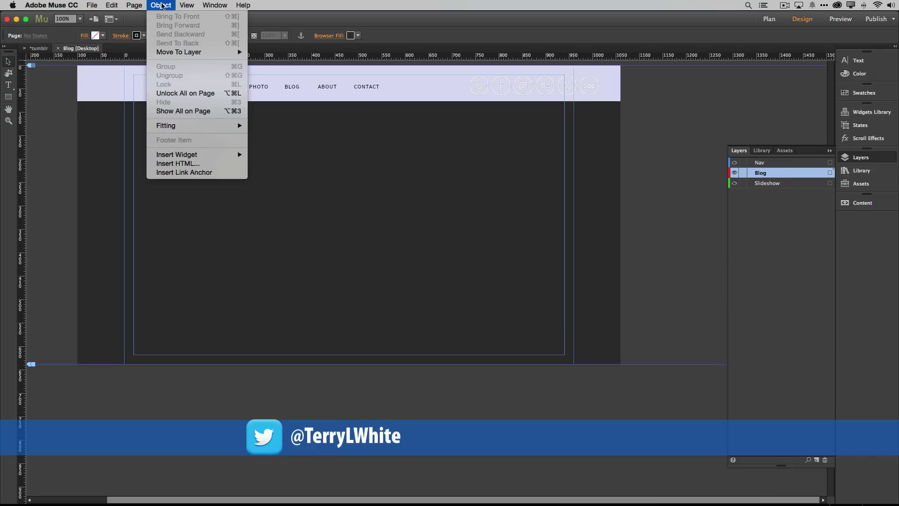
{"action": "left_click", "coordinate": [190, 165]}
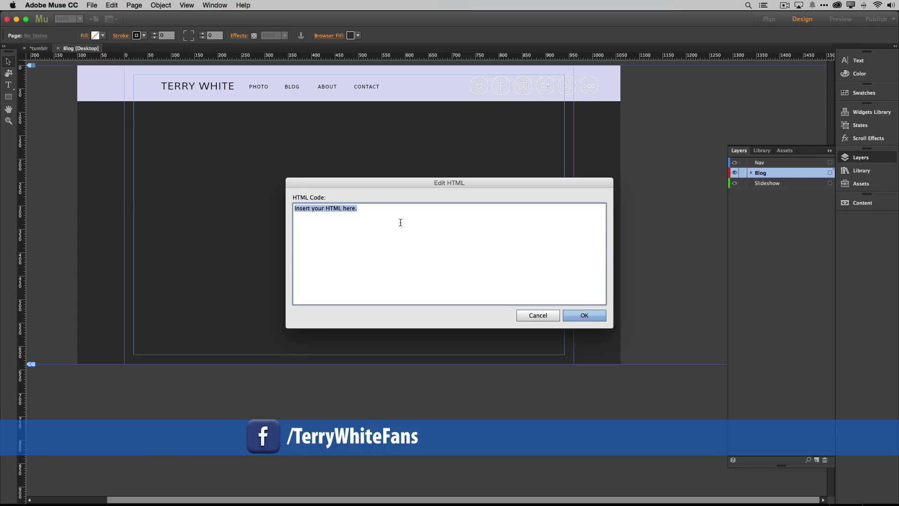
{"action": "key", "text": "BackSpace"}
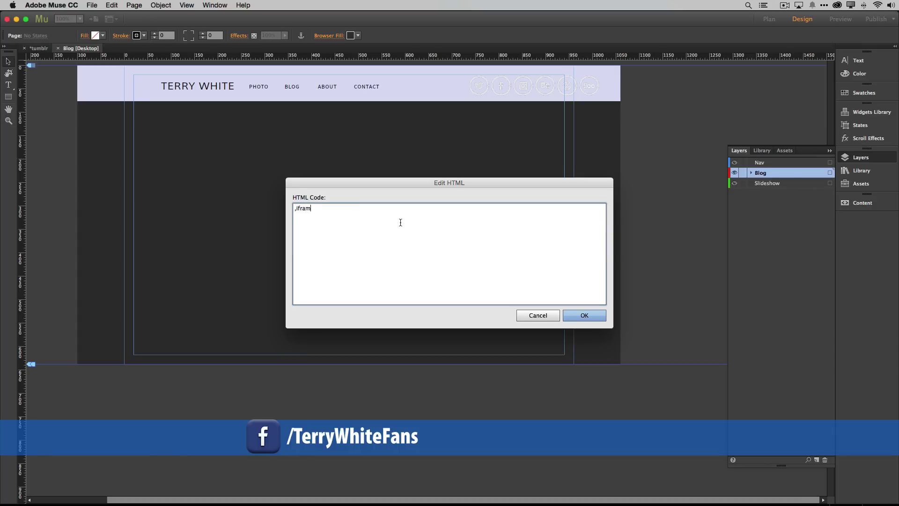
{"action": "key", "text": "BackSpace"}
{"action": "key", "text": "BackSpace"}
{"action": "key", "text": "BackSpace"}
{"action": "key", "text": "BackSpace"}
{"action": "key", "text": "BackSpace"}
{"action": "key", "text": "BackSpace"}
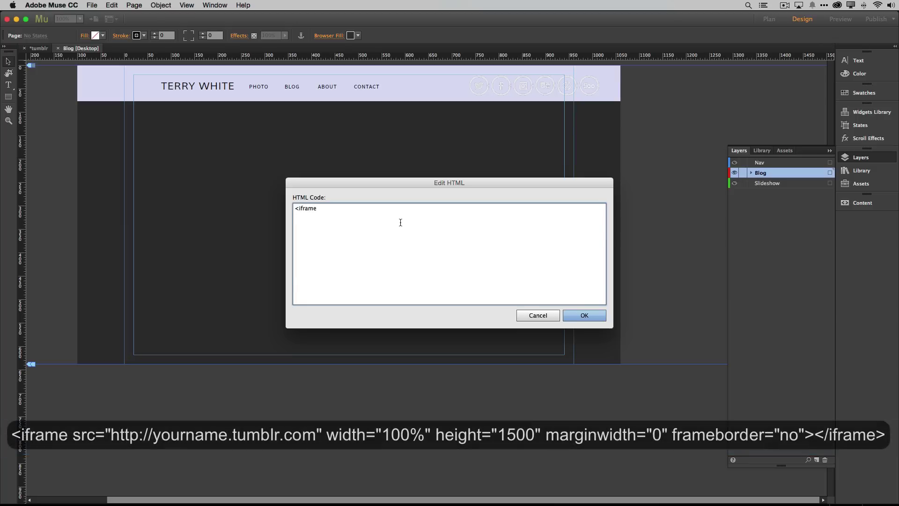
{"action": "key", "text": "BackSpace"}
{"action": "key", "text": "BackSpace"}
{"action": "key", "text": "BackSpace"}
{"action": "key", "text": "BackSpace"}
{"action": "key", "text": "BackSpace"}
{"action": "key", "text": "BackSpace"}
{"action": "key", "text": "BackSpace"}
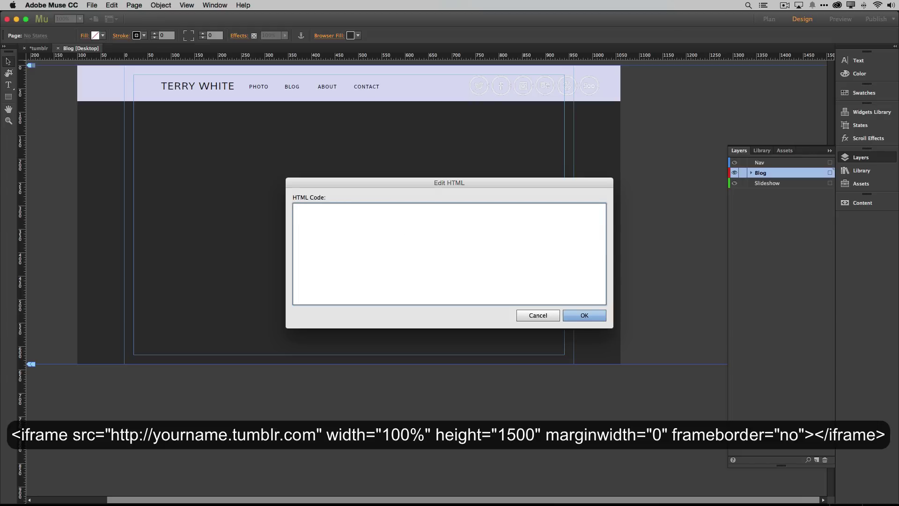
Step: Paste the Tumblr iframe embed code: width 100%, height 1500, frameborder no
{"action": "key", "text": "super+Tab"}
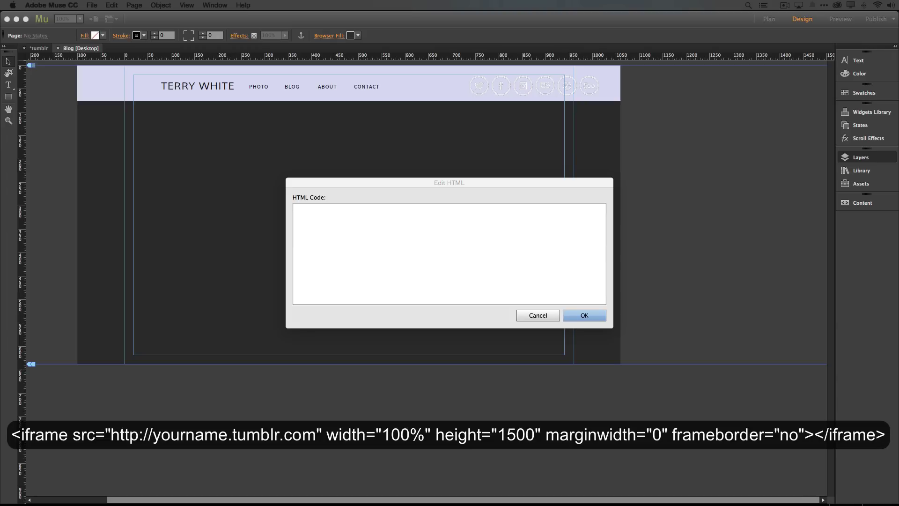
{"action": "left_click", "coordinate": [350, 223]}
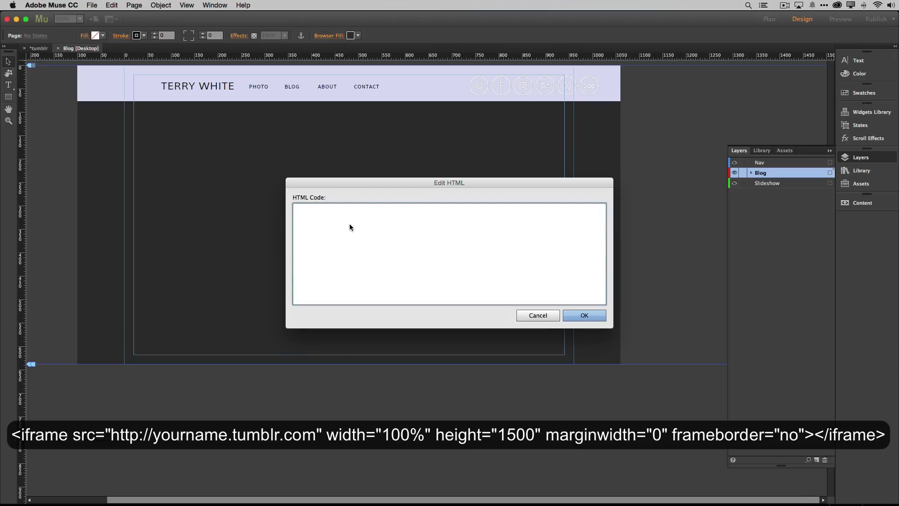
{"action": "type", "text": "<iframe src=\"http://terrylwhite.tumblr.com\" width=\"100%\" height=\"1500\" marginwidth=\"0\" frameborder=\"no\"></iframe>"}
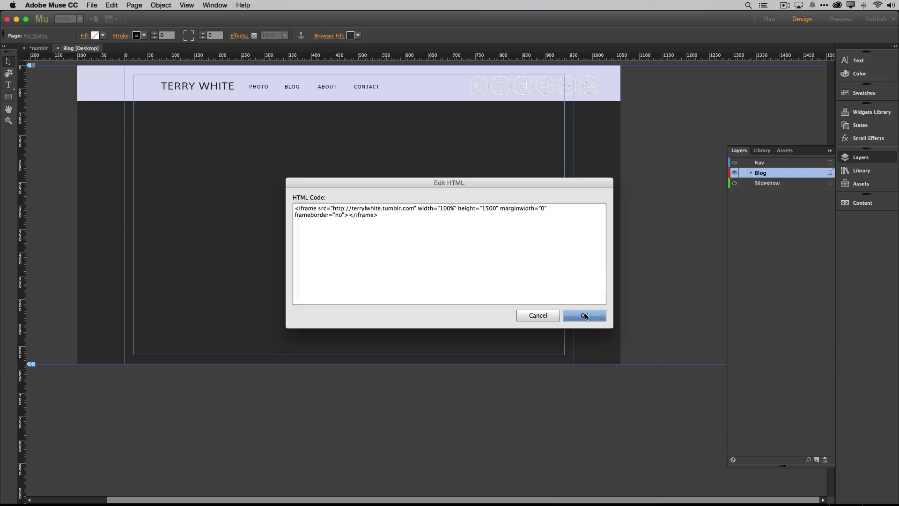
Step: Place the Tumblr embed below the header and stretch it to 1160 px (100%) wide
{"action": "left_click", "coordinate": [585, 316]}
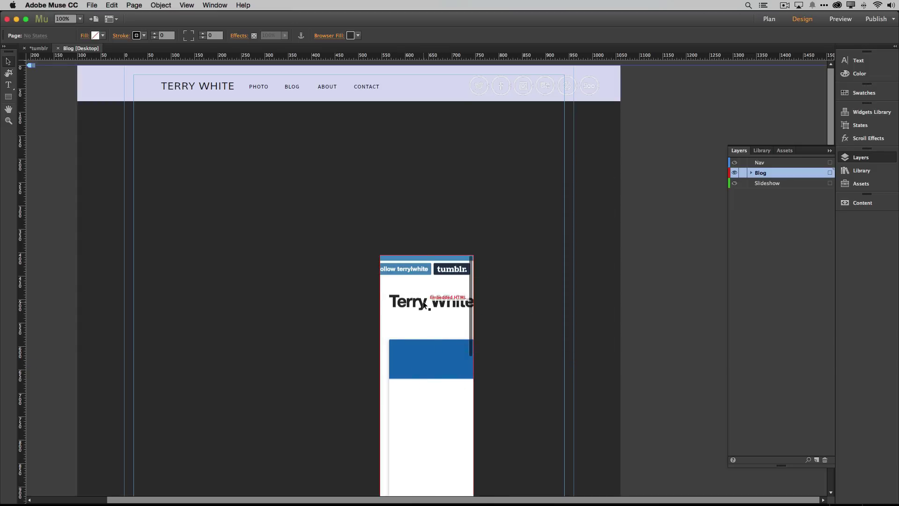
{"action": "left_click", "coordinate": [394, 278]}
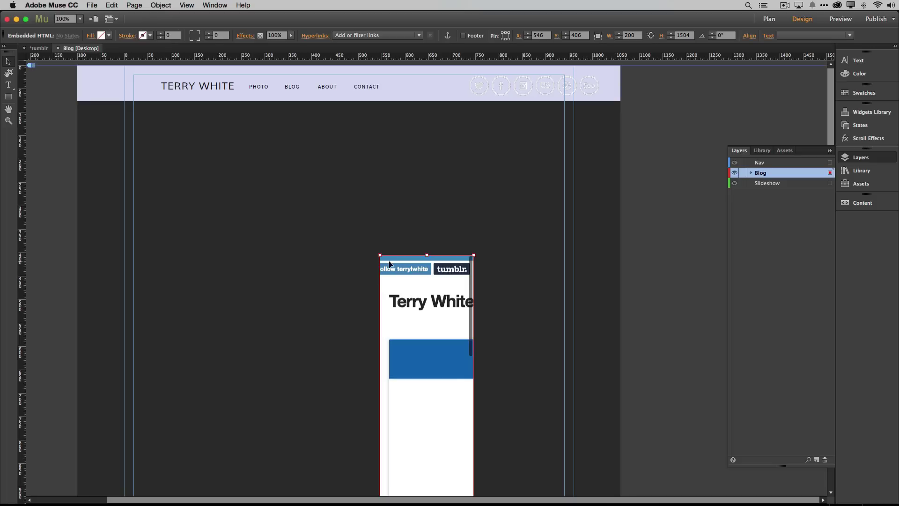
{"action": "left_click_drag", "start_coordinate": [379, 254], "coordinate": [77, 100]}
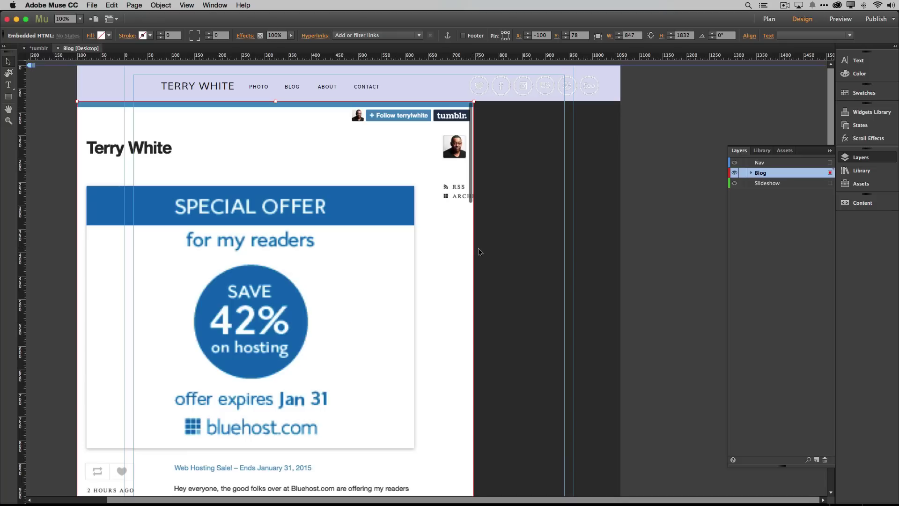
{"action": "left_click_drag", "start_coordinate": [473, 101], "coordinate": [620, 100]}
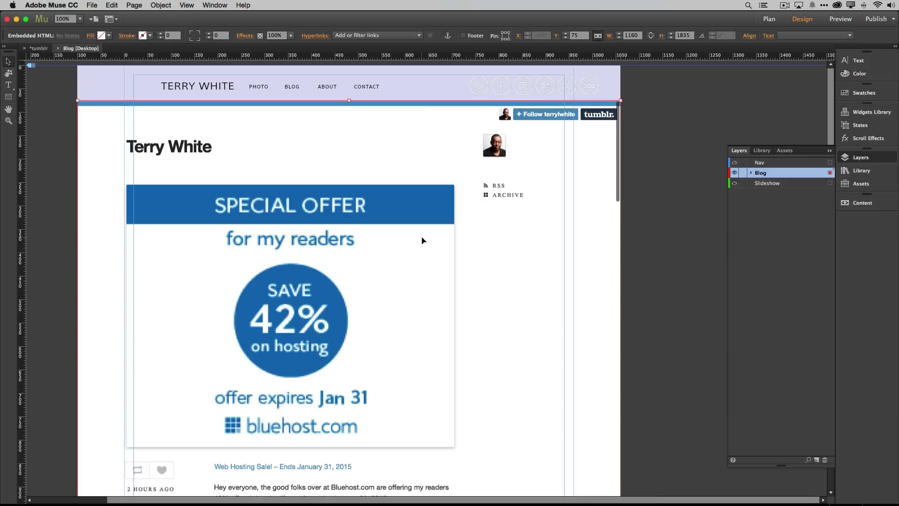
Step: Fit the embed's top edge just under the nav bar, then preview the Blog page in Chrome
{"action": "scroll", "coordinate": [422, 240], "scroll_direction": "down", "scroll_amount": 15}
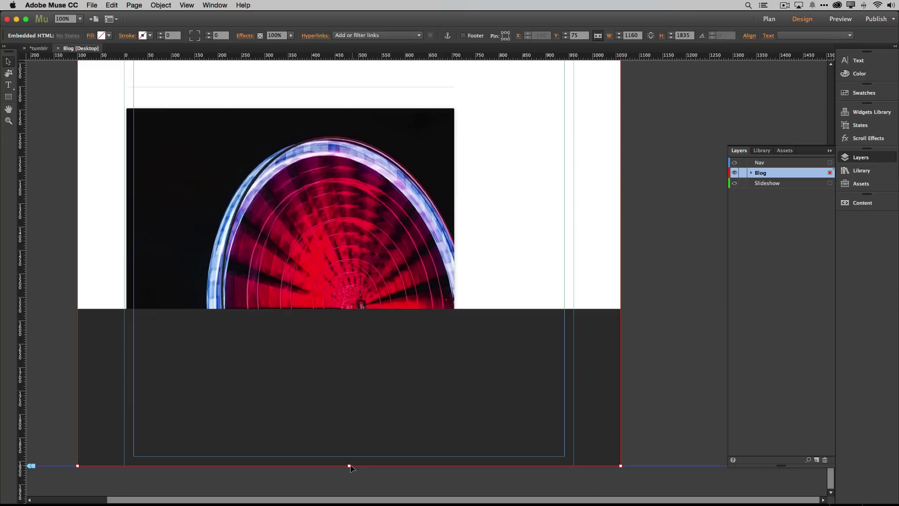
{"action": "scroll", "coordinate": [398, 344], "scroll_direction": "up", "scroll_amount": 15}
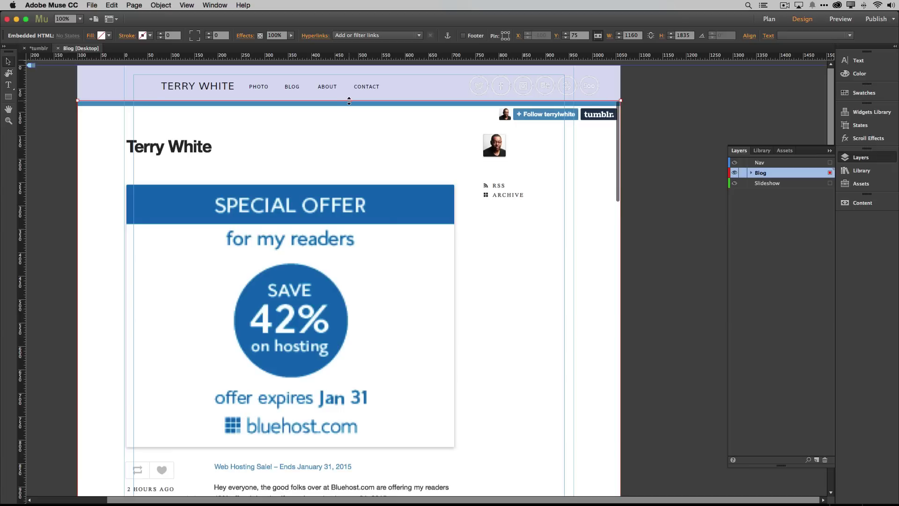
{"action": "mouse_move", "coordinate": [349, 100]}
{"action": "left_mouse_down"}
{"action": "mouse_move", "coordinate": [349, 86]}
{"action": "mouse_move", "coordinate": [351, 111]}
{"action": "left_mouse_up"}
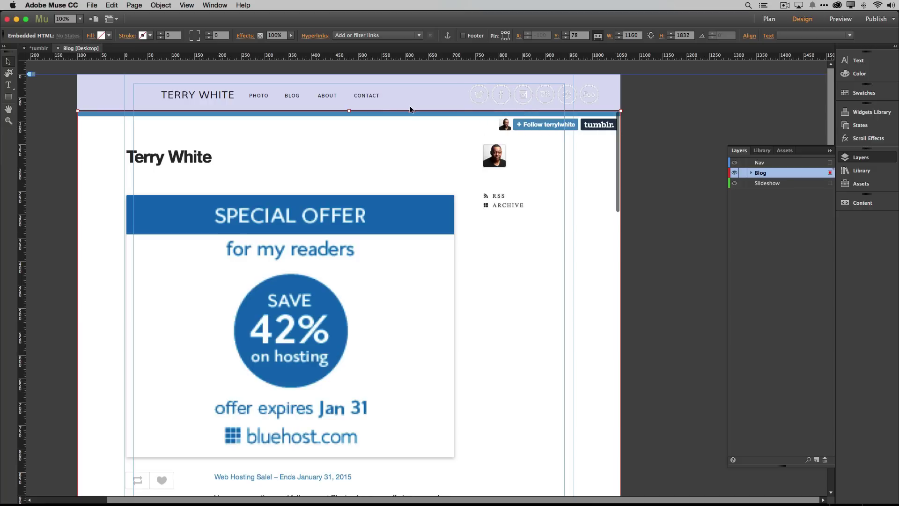
{"action": "left_click_drag", "start_coordinate": [348, 111], "coordinate": [350, 104]}
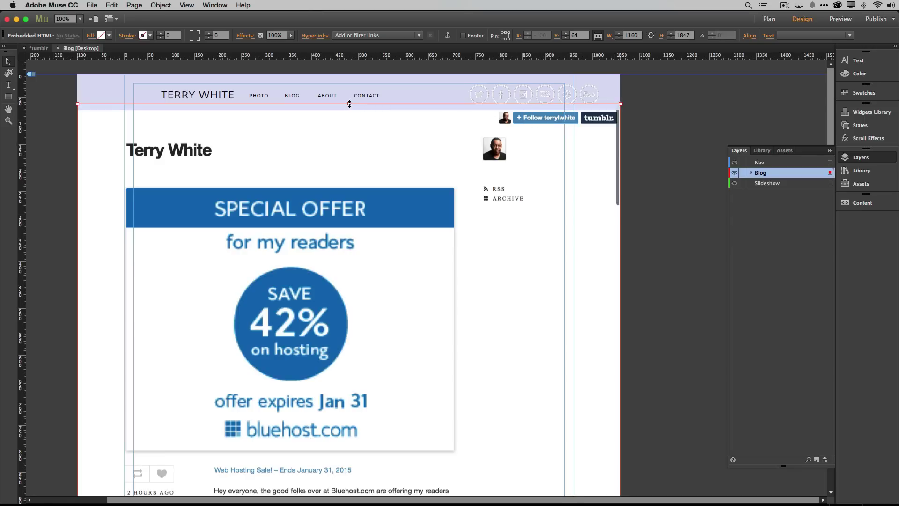
{"action": "left_click_drag", "start_coordinate": [349, 104], "coordinate": [349, 109]}
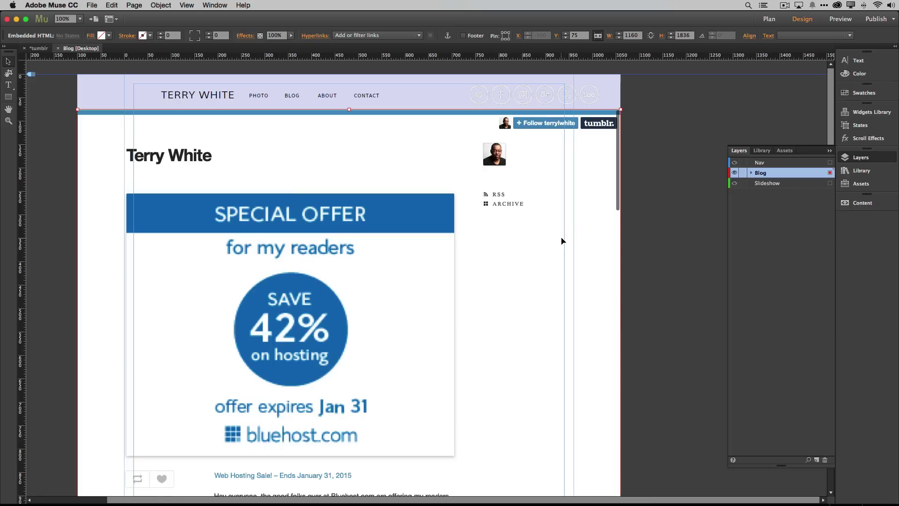
{"action": "left_click", "coordinate": [91, 5]}
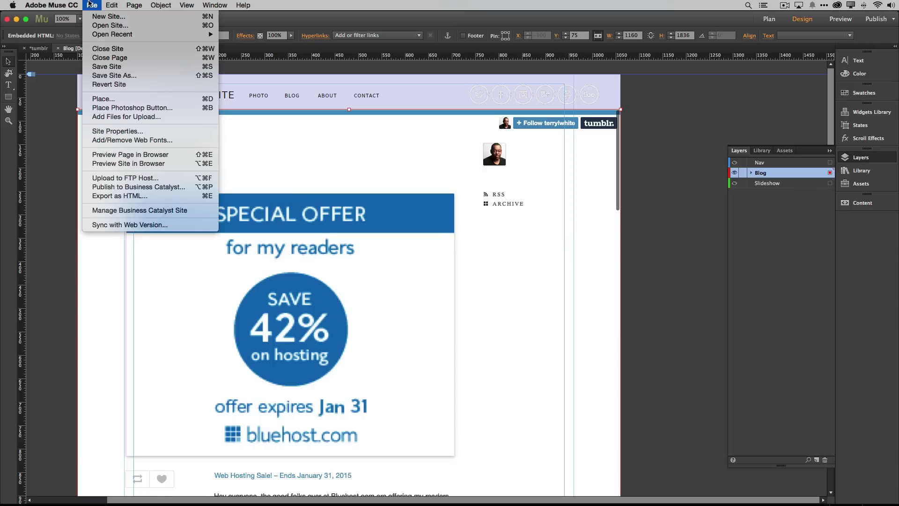
{"action": "left_click", "coordinate": [126, 155]}
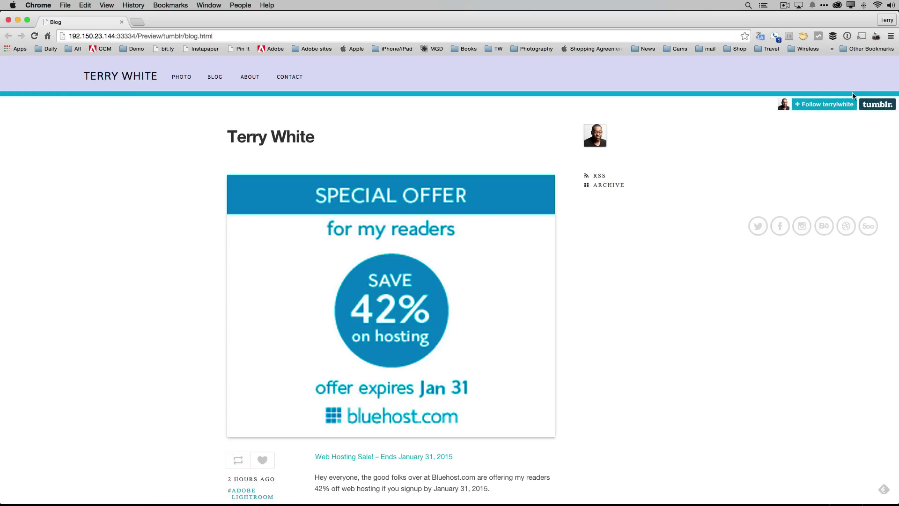
{"action": "mouse_move", "coordinate": [879, 102]}
{"action": "scroll", "coordinate": [614, 265], "scroll_direction": "down", "scroll_amount": 5}
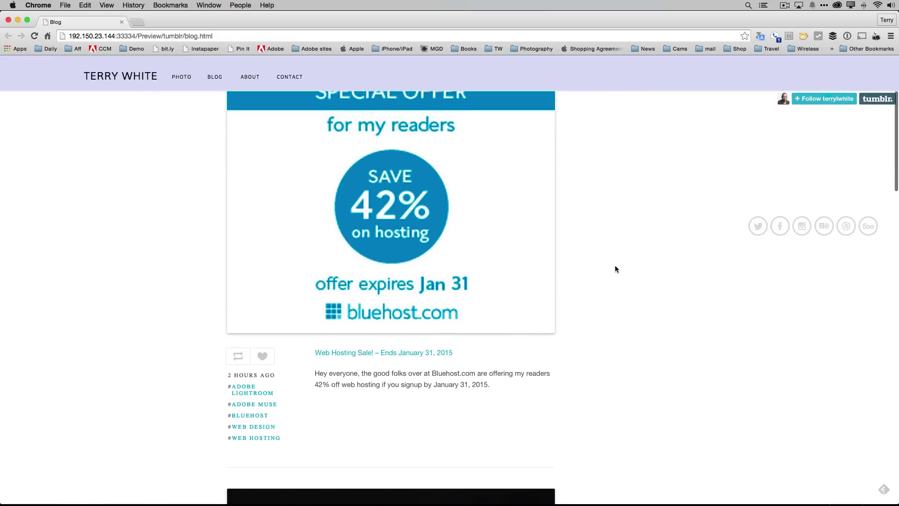
{"action": "scroll", "coordinate": [615, 269], "scroll_direction": "down", "scroll_amount": 1}
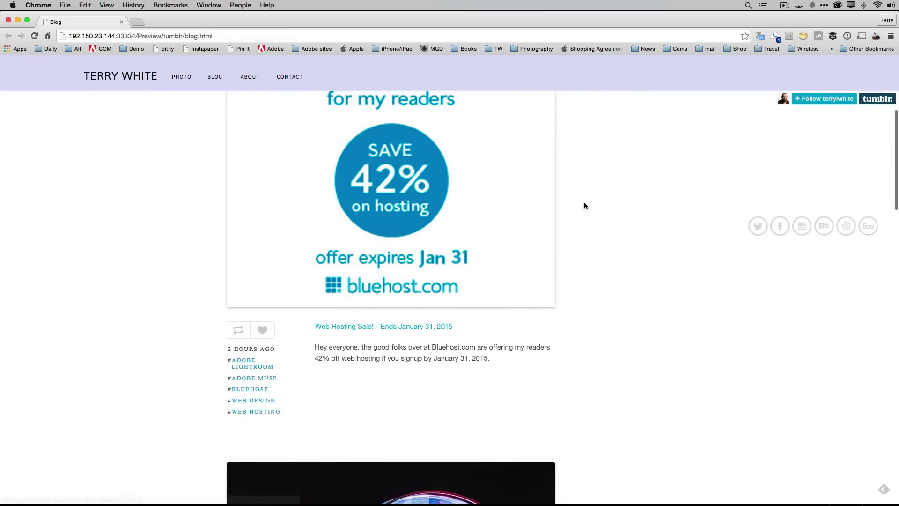
{"action": "scroll", "coordinate": [584, 205], "scroll_direction": "down", "scroll_amount": 10}
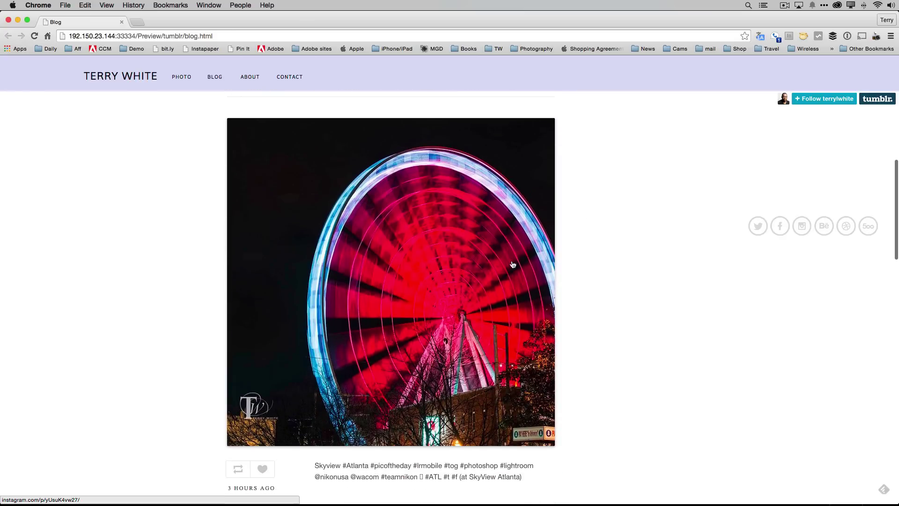
{"action": "scroll", "coordinate": [608, 225], "scroll_direction": "down", "scroll_amount": 9}
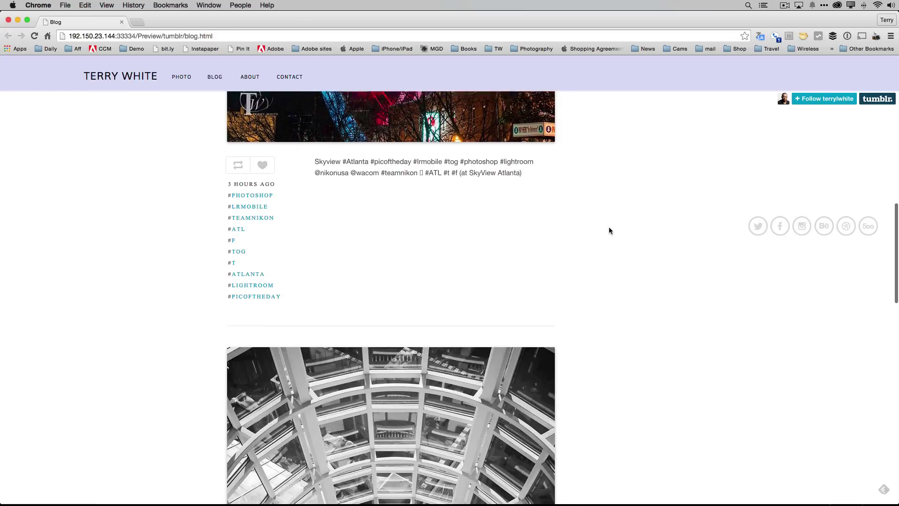
{"action": "scroll", "coordinate": [608, 230], "scroll_direction": "down", "scroll_amount": 11}
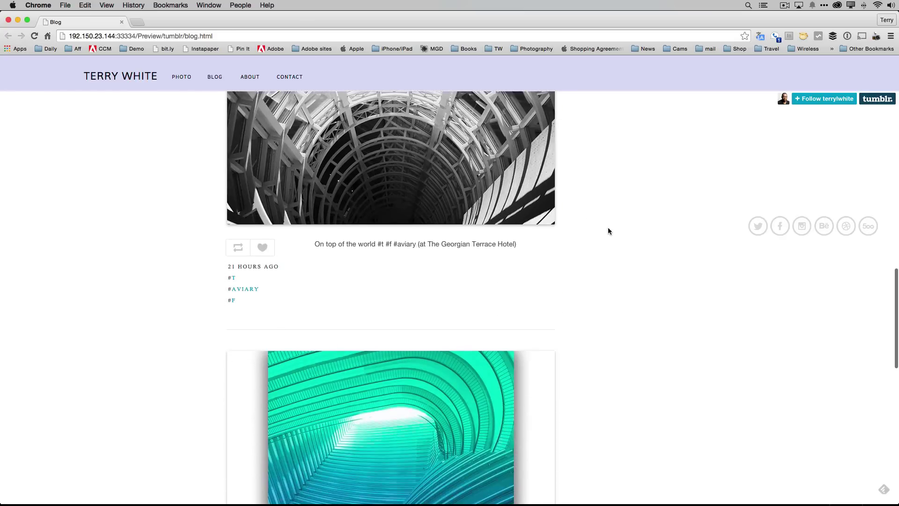
{"action": "scroll", "coordinate": [608, 230], "scroll_direction": "down", "scroll_amount": 10}
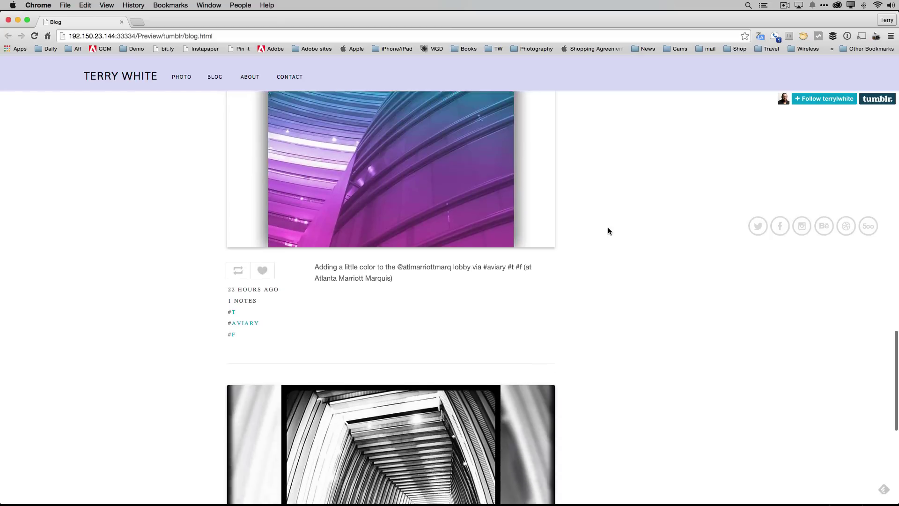
{"action": "scroll", "coordinate": [608, 231], "scroll_direction": "down", "scroll_amount": 15}
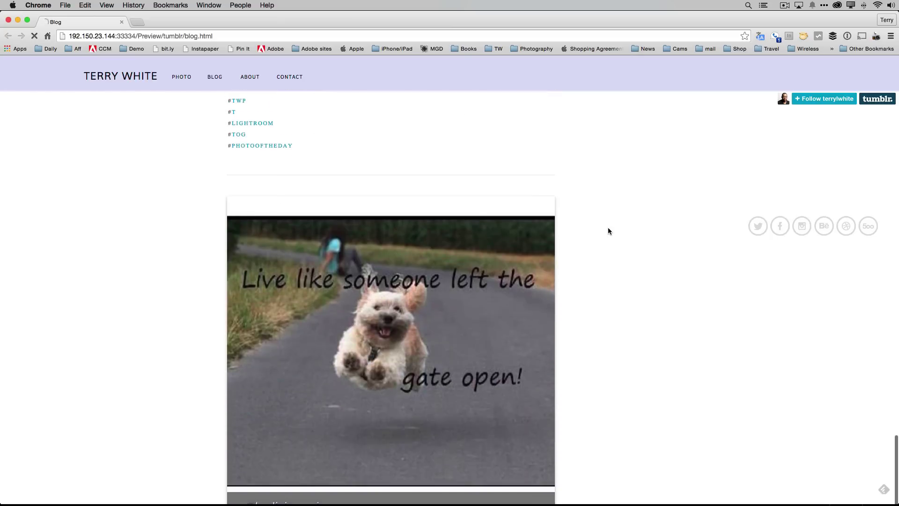
{"action": "scroll", "coordinate": [608, 231], "scroll_direction": "down", "scroll_amount": 15}
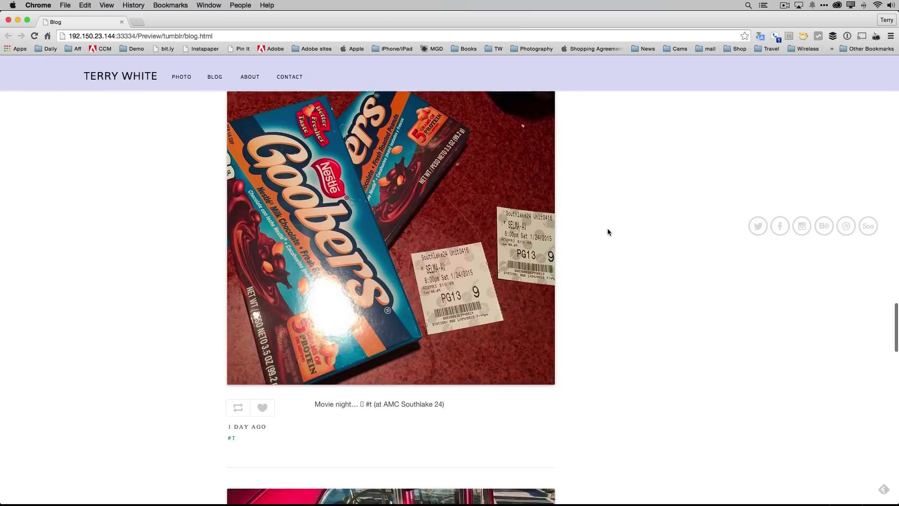
{"action": "scroll", "coordinate": [608, 231], "scroll_direction": "down", "scroll_amount": 5}
{"action": "scroll", "coordinate": [608, 231], "scroll_direction": "up", "scroll_amount": 10}
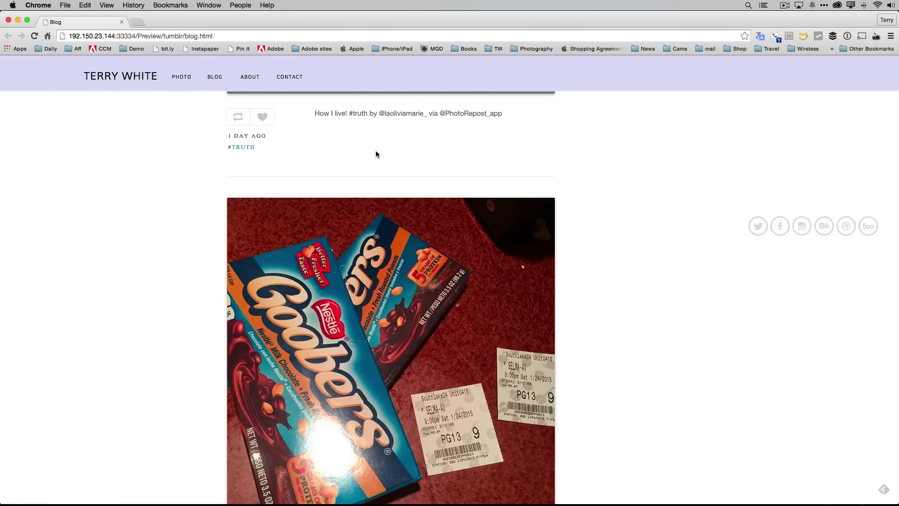
{"action": "scroll", "coordinate": [376, 154], "scroll_direction": "up", "scroll_amount": 20}
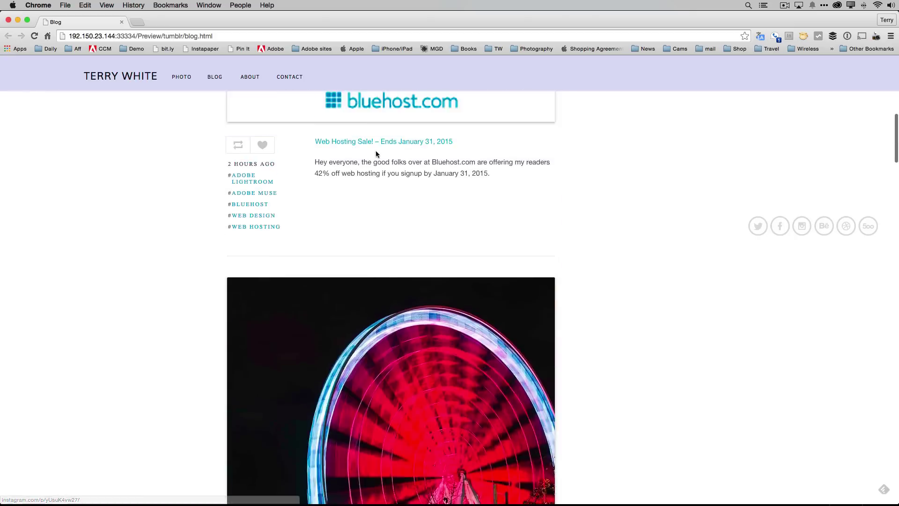
{"action": "scroll", "coordinate": [376, 154], "scroll_direction": "up", "scroll_amount": 8}
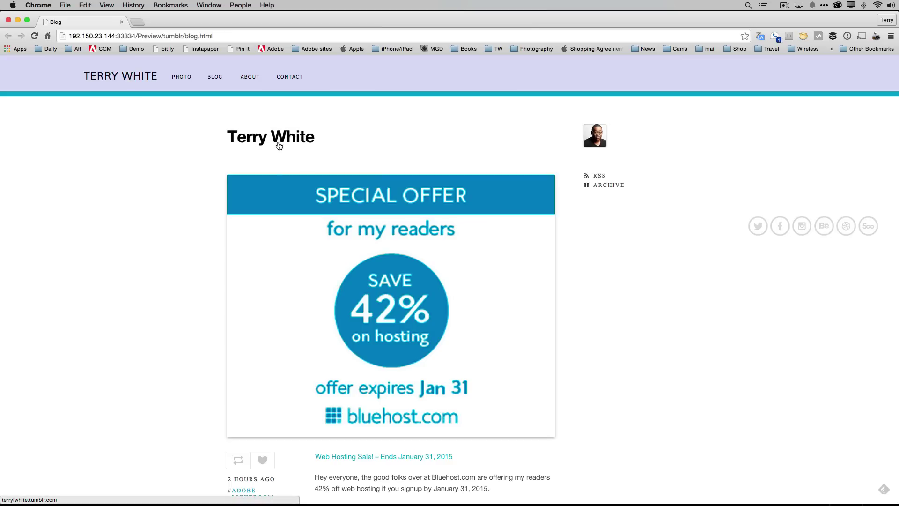
{"action": "scroll", "coordinate": [279, 148], "scroll_direction": "down", "scroll_amount": 1}
{"action": "scroll", "coordinate": [279, 148], "scroll_direction": "down", "scroll_amount": 5}
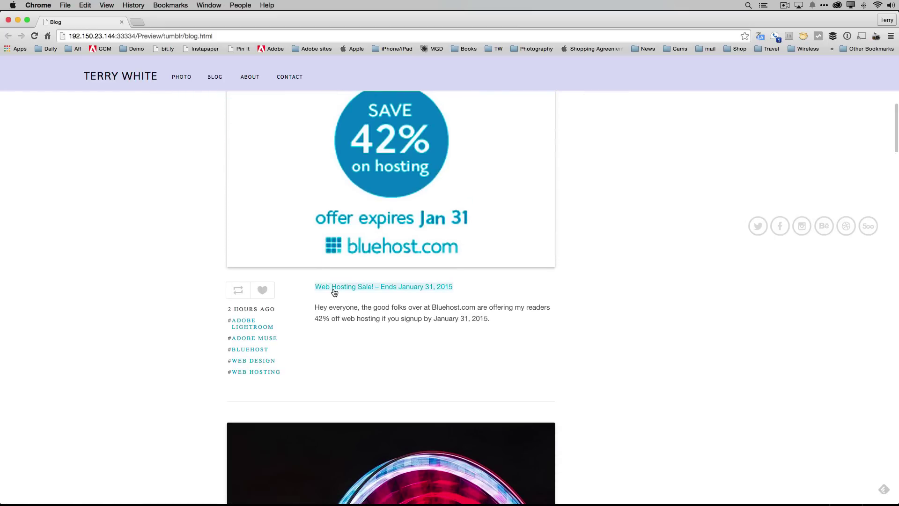